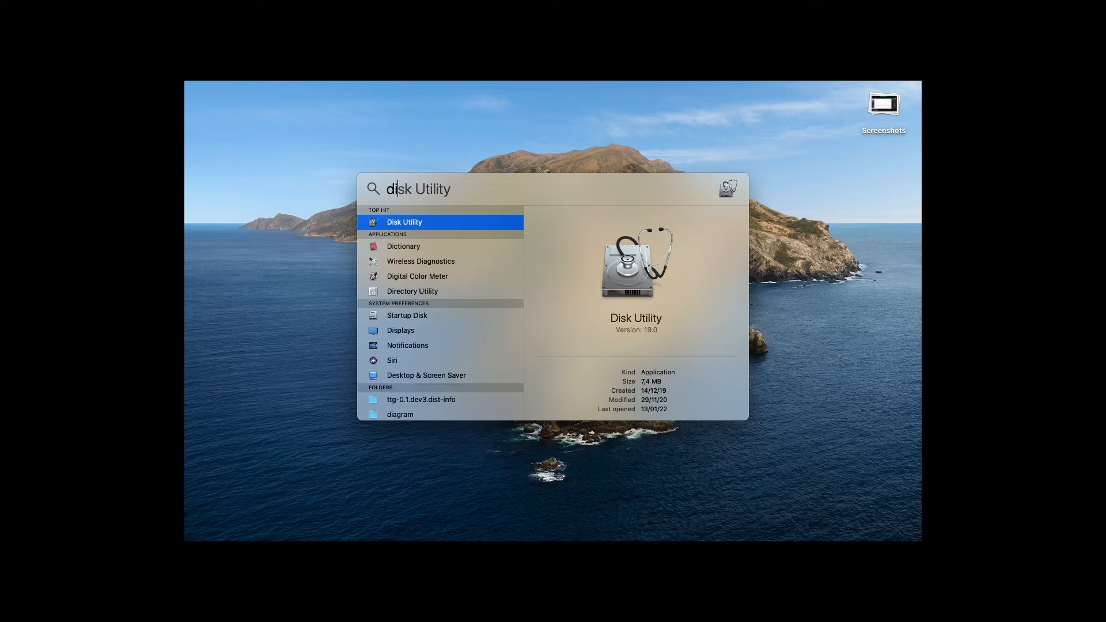
# Find and open Disk Utility through the system search, and expand its window to full screen
pyautogui.write('sk u')
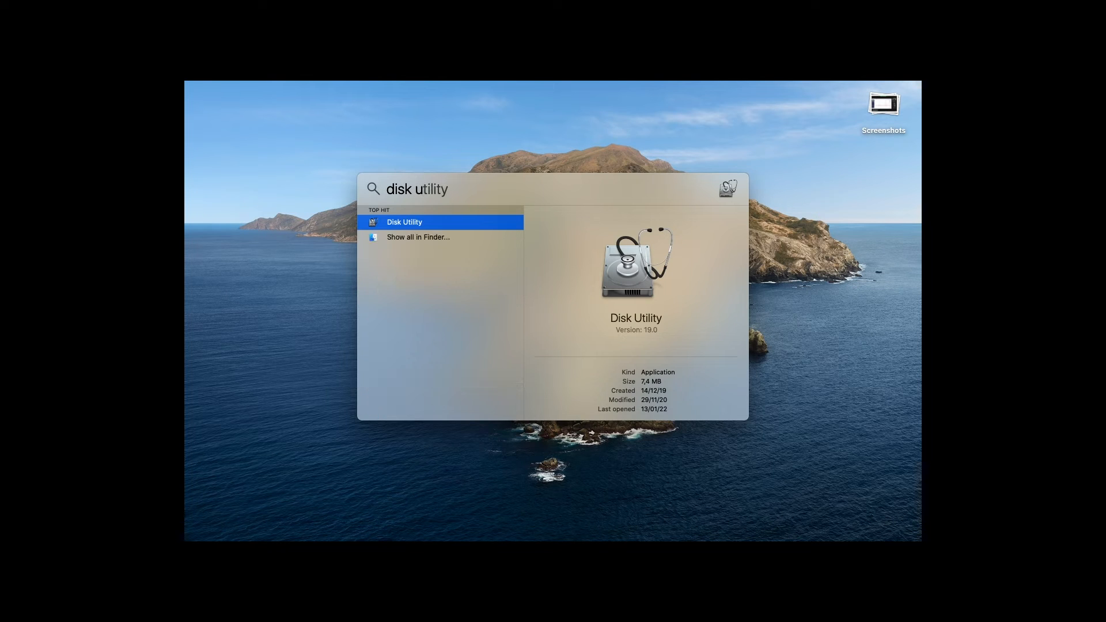
pyautogui.write('tility')
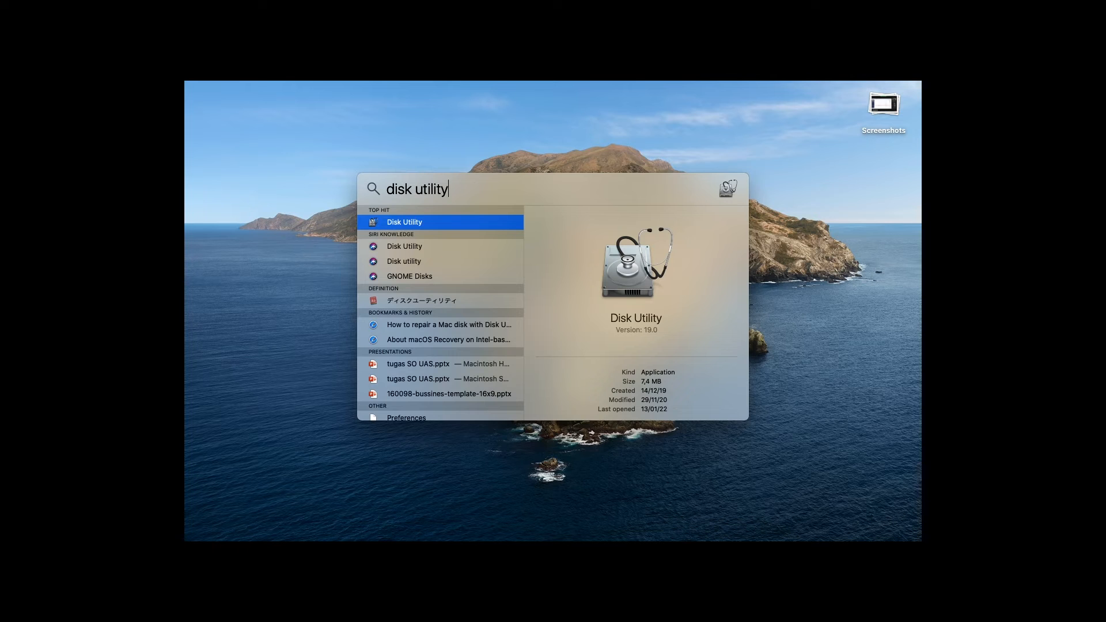
pyautogui.press('Return')
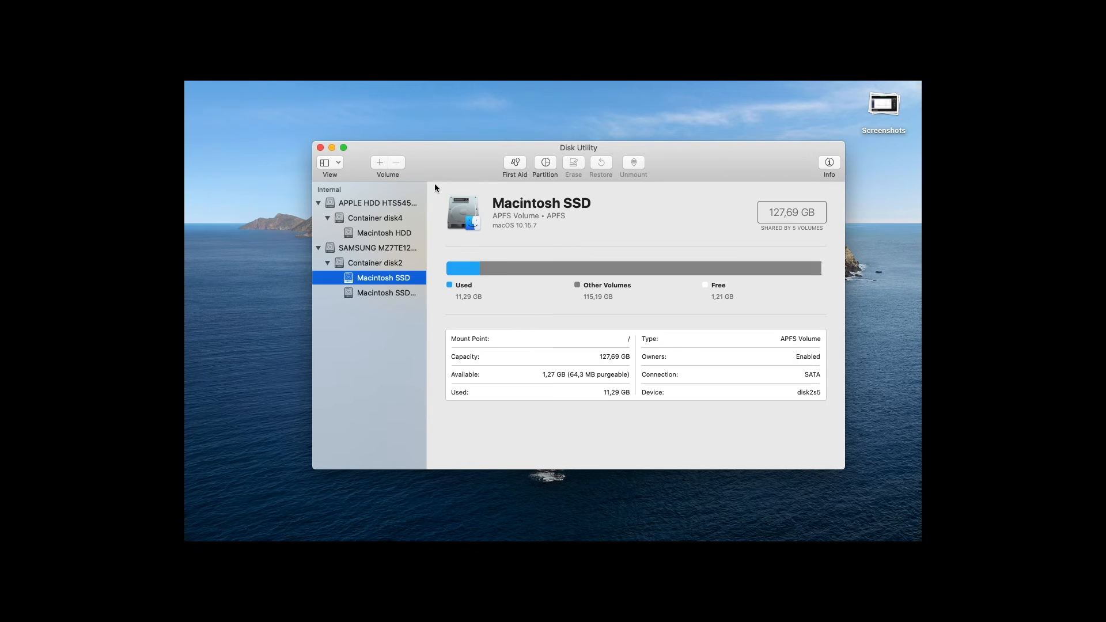
pyautogui.moveTo(344, 147)
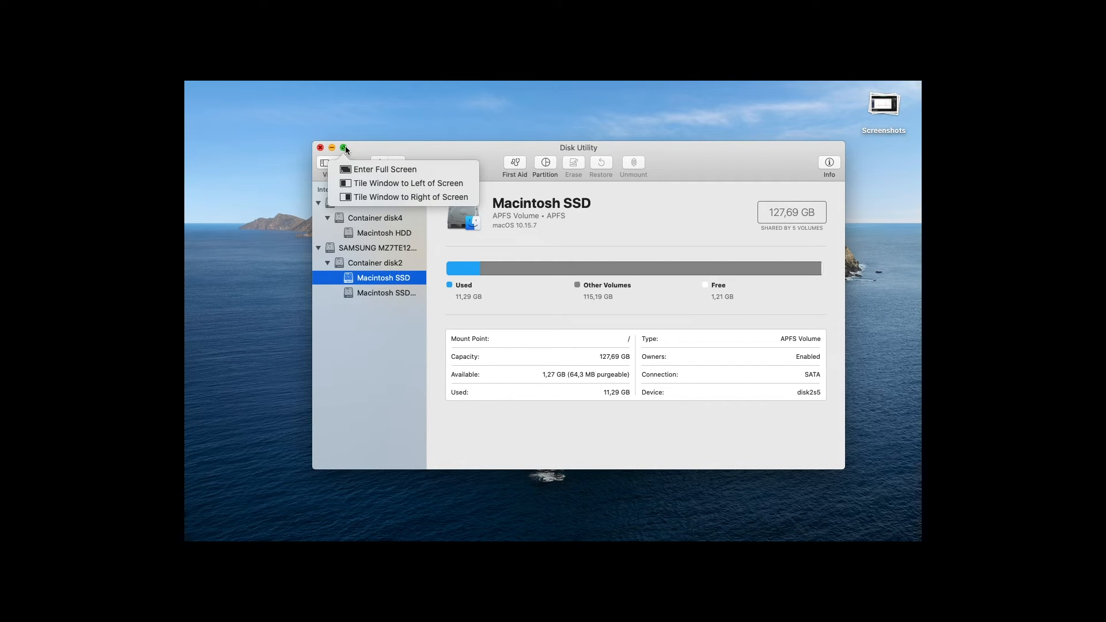
pyautogui.click(344, 148)
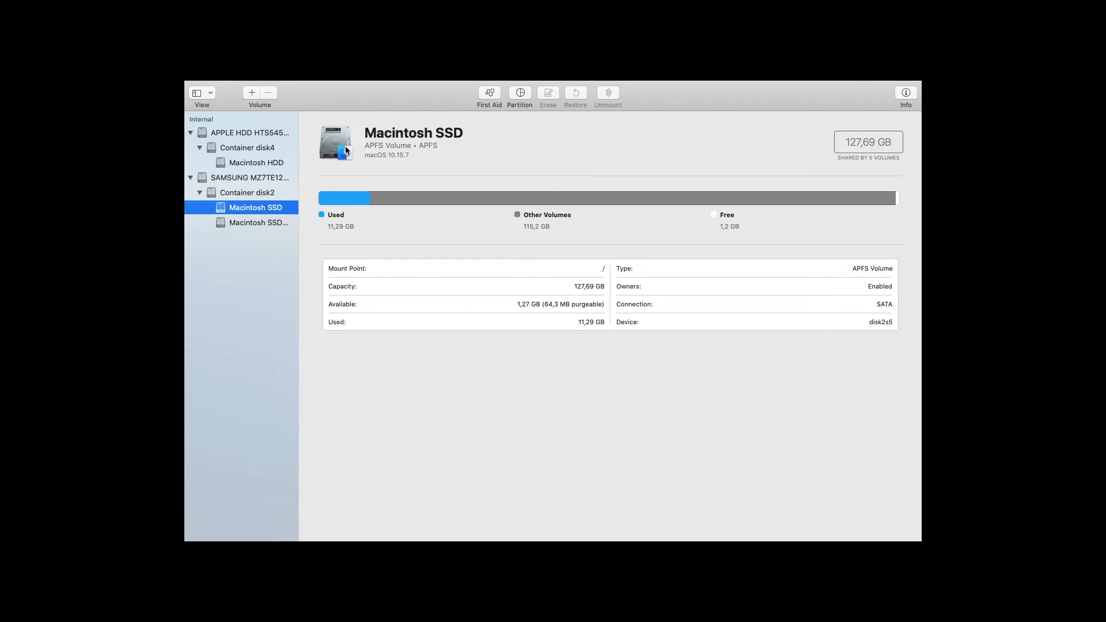
# Open the partition layout of the drive holding Macintosh HDD and add a new partition
pyautogui.click(267, 162)
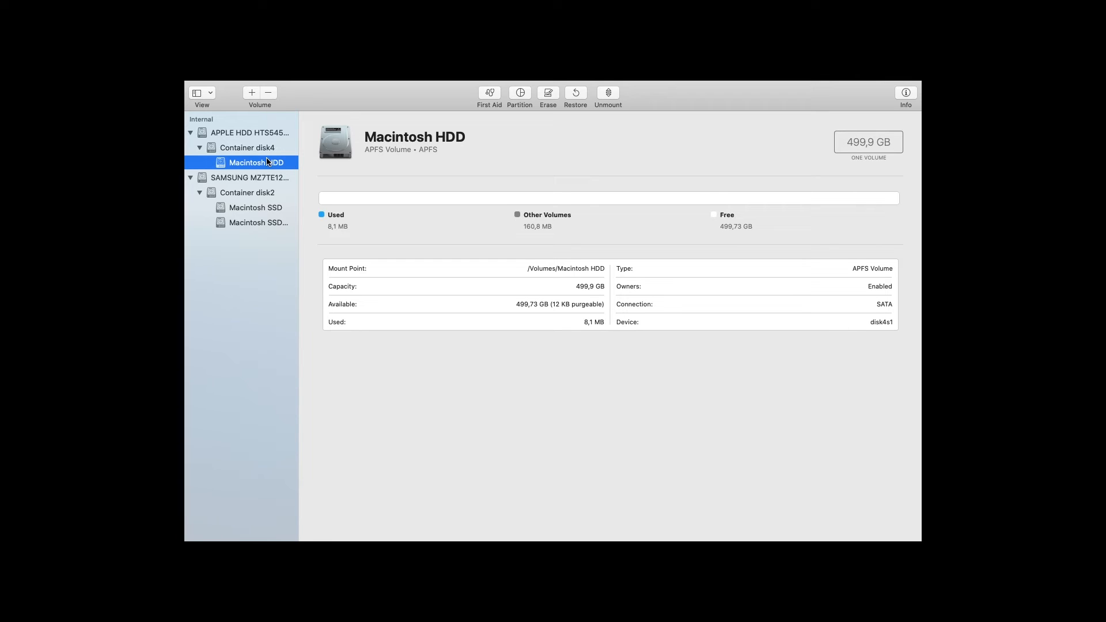
pyautogui.click(520, 93)
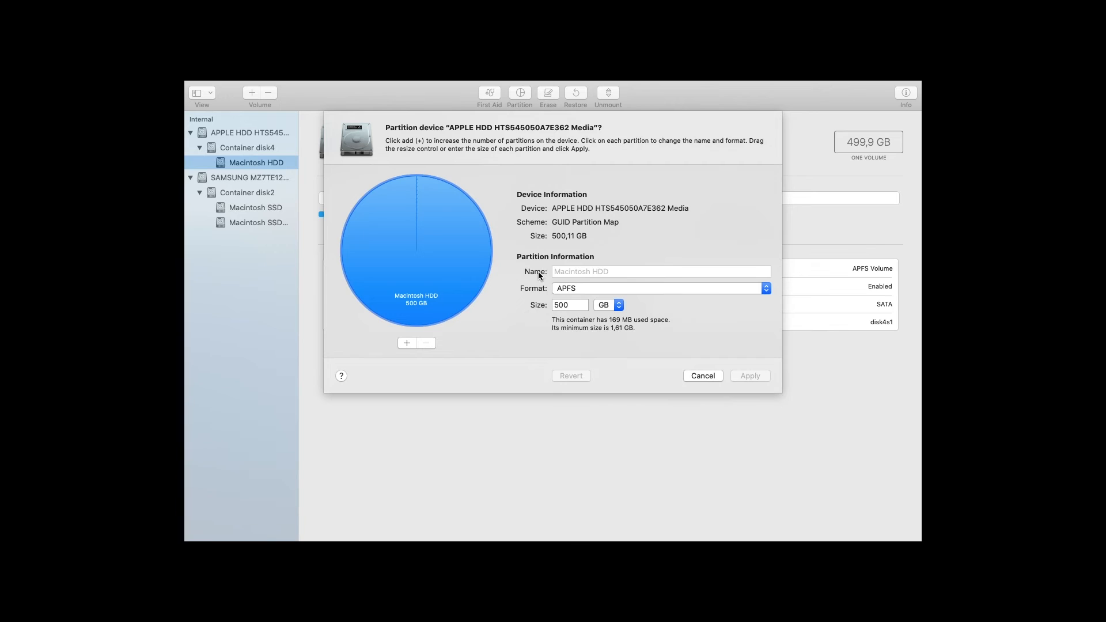
pyautogui.click(407, 343)
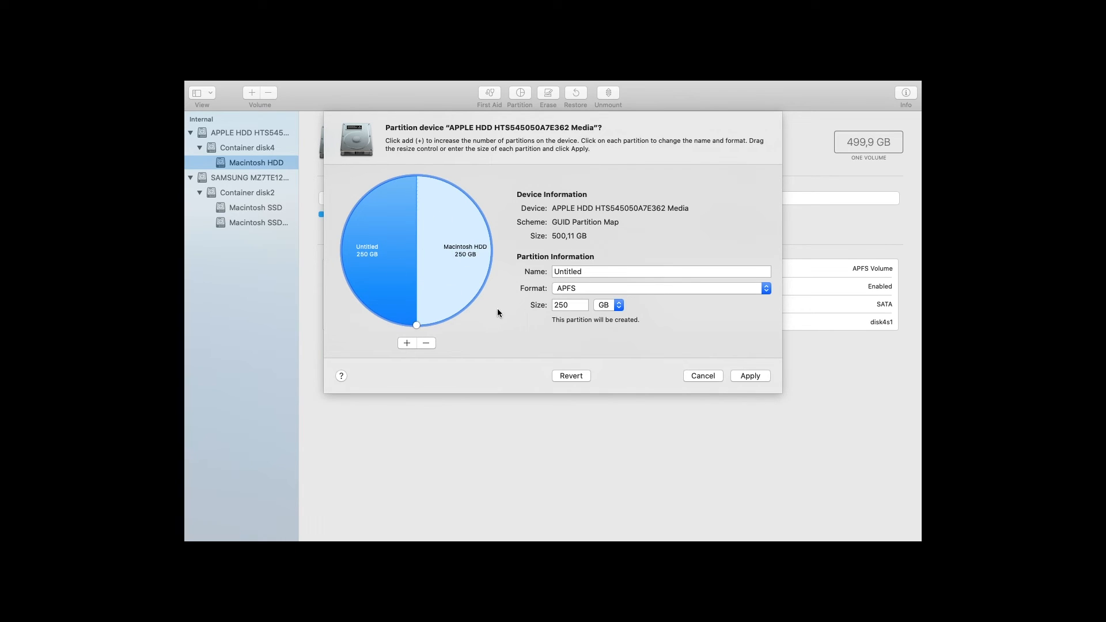
# Name the new partition "Memory baru"
pyautogui.click(587, 272)
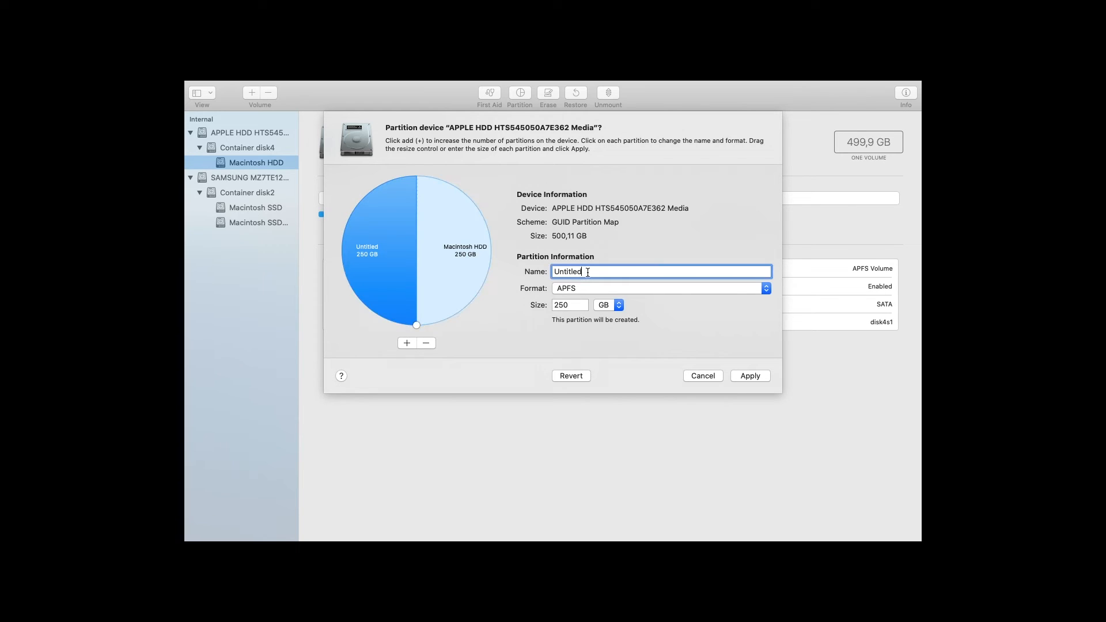
pyautogui.press('BackSpace')
pyautogui.press('BackSpace')
pyautogui.press('BackSpace')
pyautogui.press('BackSpace')
pyautogui.press('BackSpace')
pyautogui.press('BackSpace')
pyautogui.press('BackSpace')
pyautogui.write('Memory baru')
# Choose APFS as the new partition's format and GB as its size unit, keeping the size at 250
pyautogui.click(770, 289)
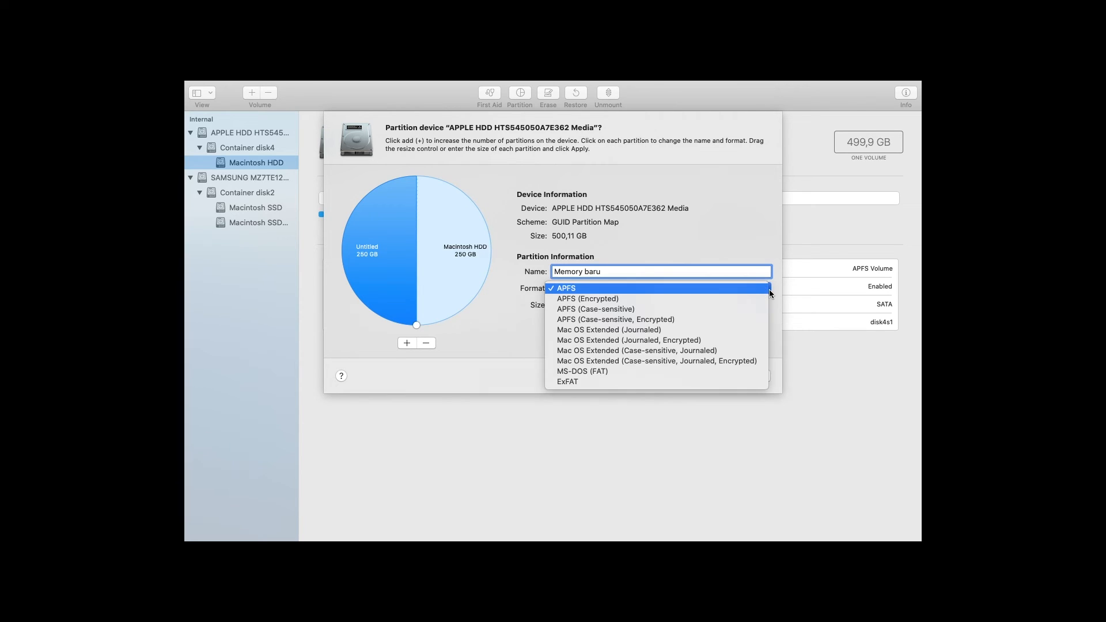
pyautogui.click(610, 288)
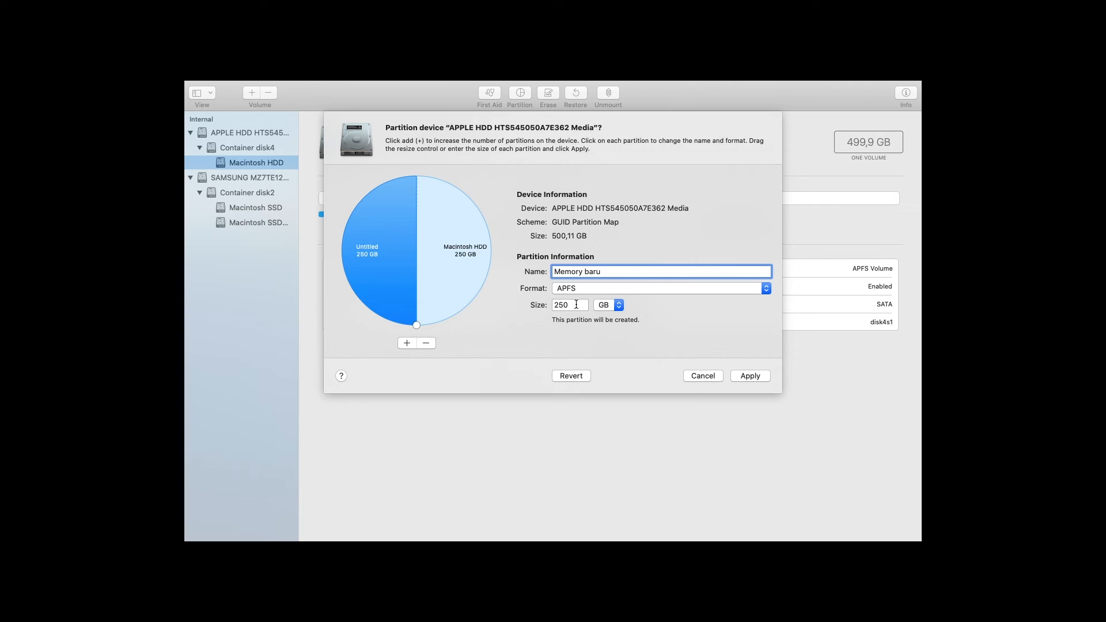
pyautogui.click(577, 305)
pyautogui.click(618, 305)
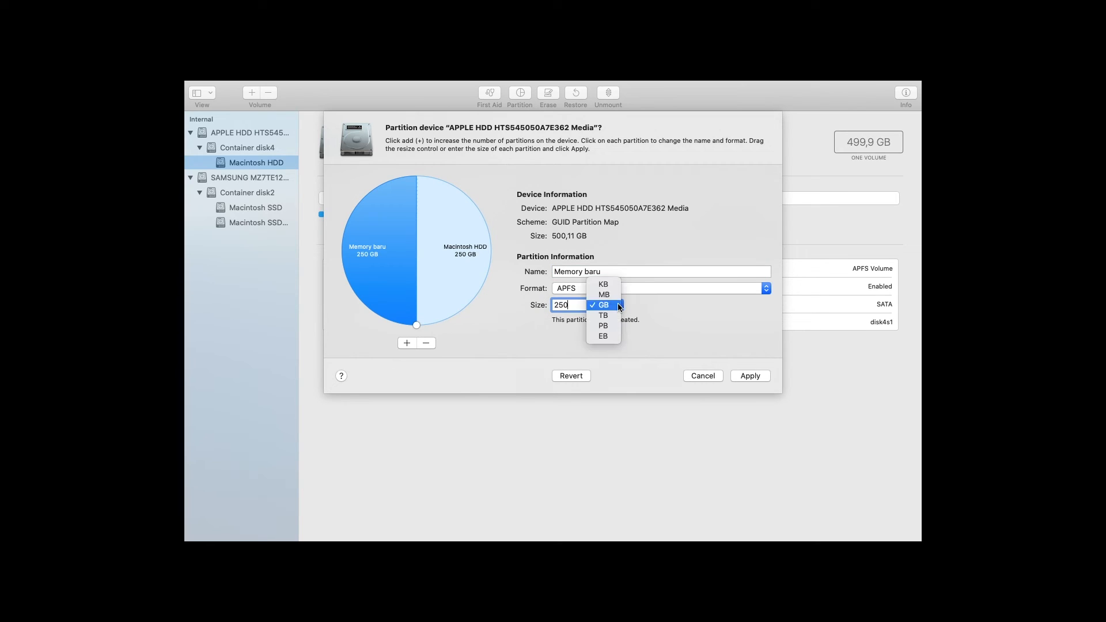
pyautogui.click(607, 310)
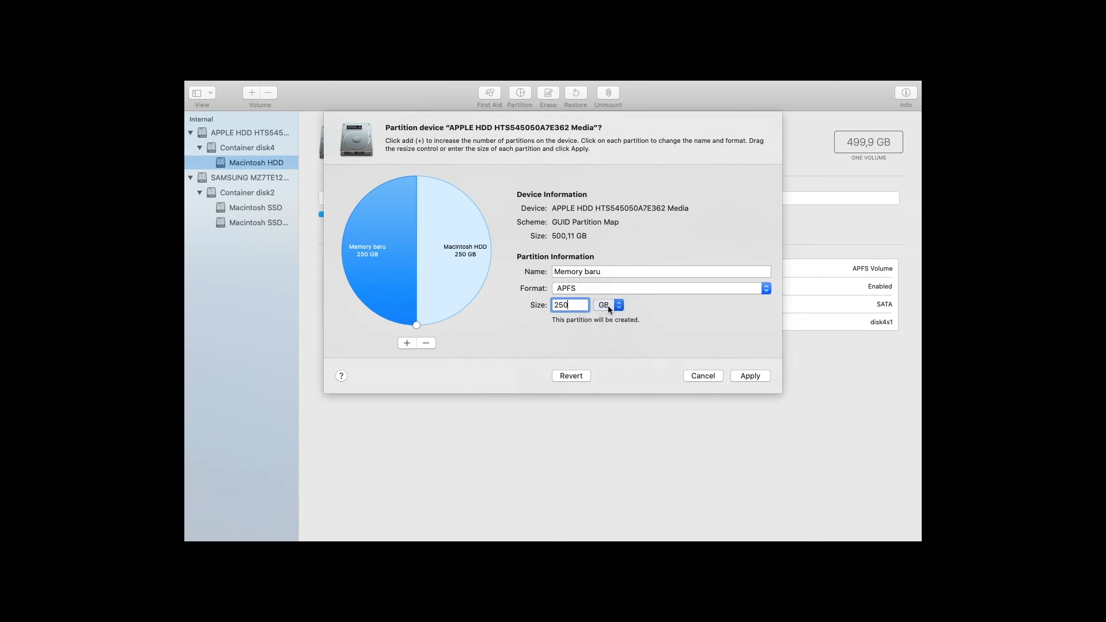
# Apply the new layout, confirm partitioning the drive, and dismiss the finished operation
pyautogui.click(750, 376)
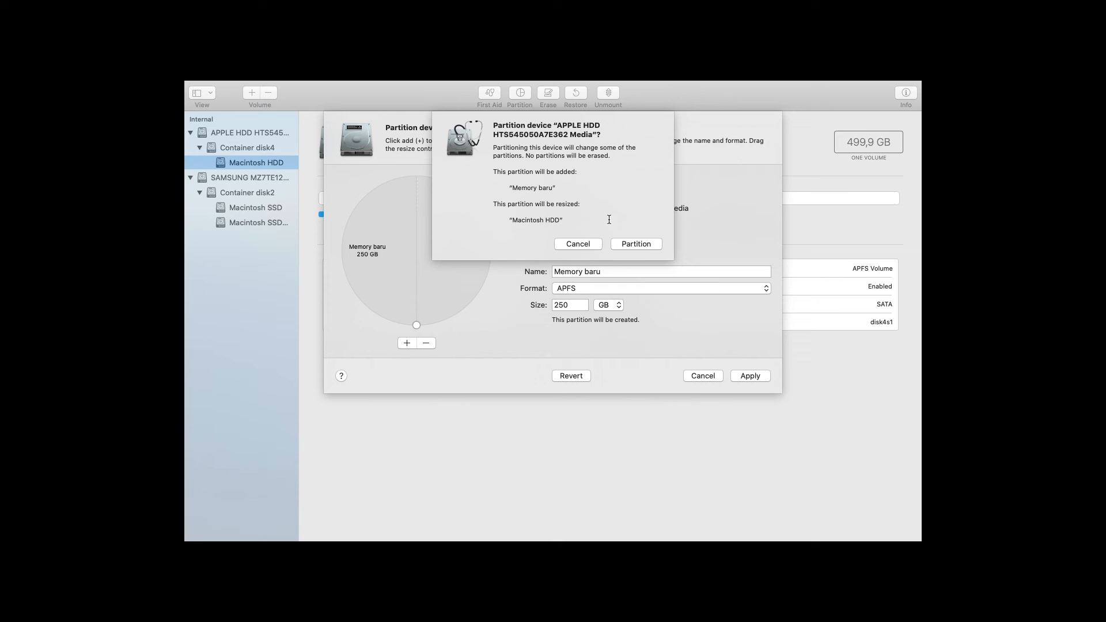
pyautogui.click(627, 242)
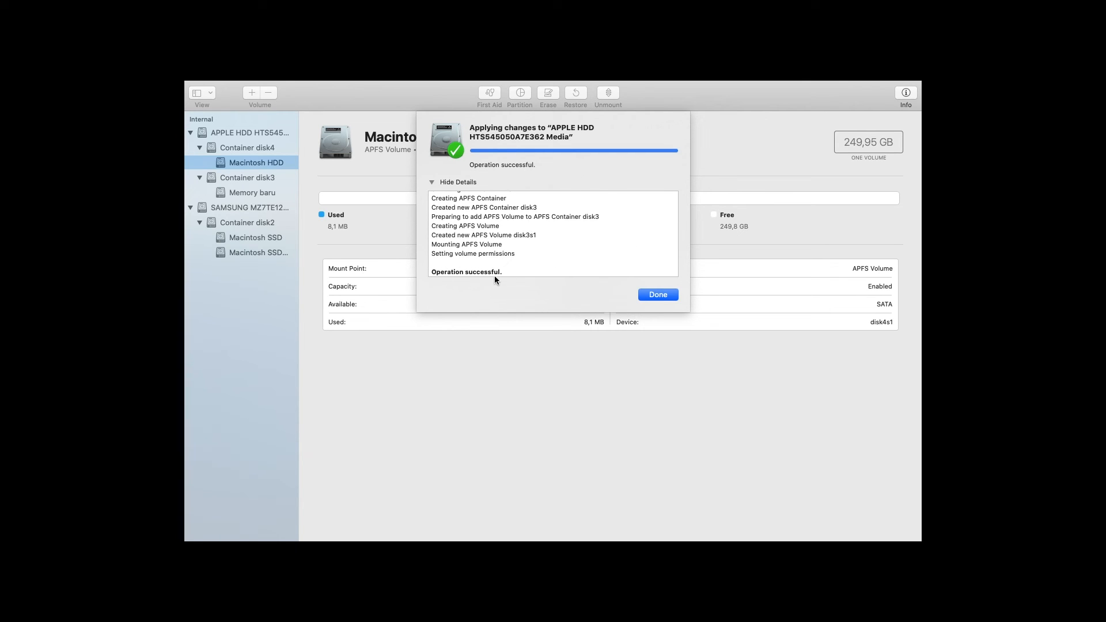
pyautogui.click(658, 296)
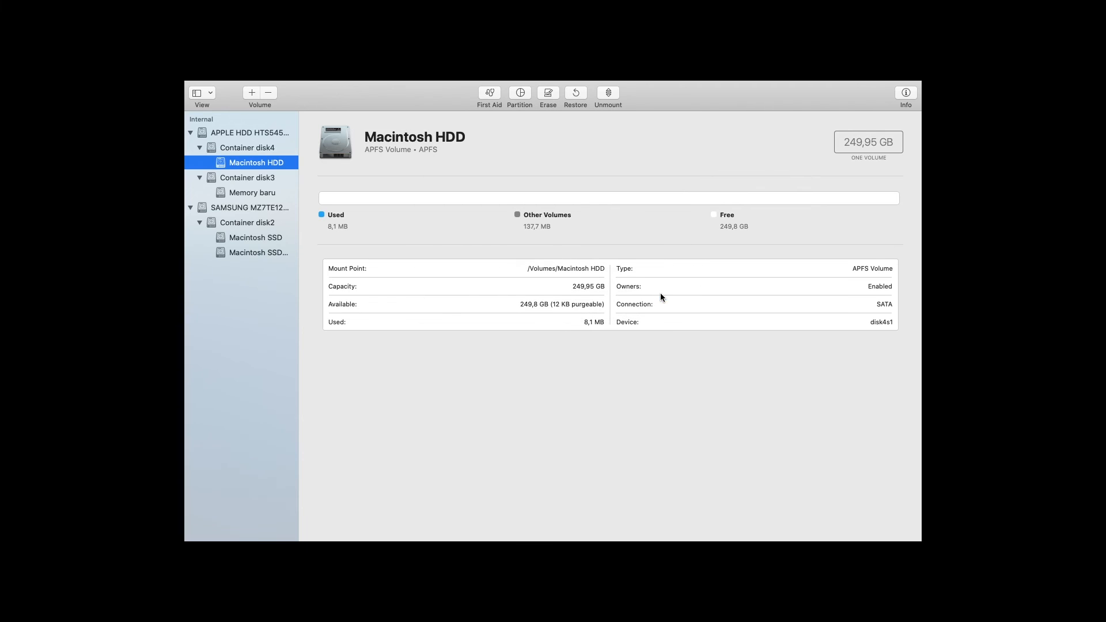
# Inspect the Memory baru volume's details, close Disk Utility, and check the volume's contents in Finder before closing that window
pyautogui.click(248, 198)
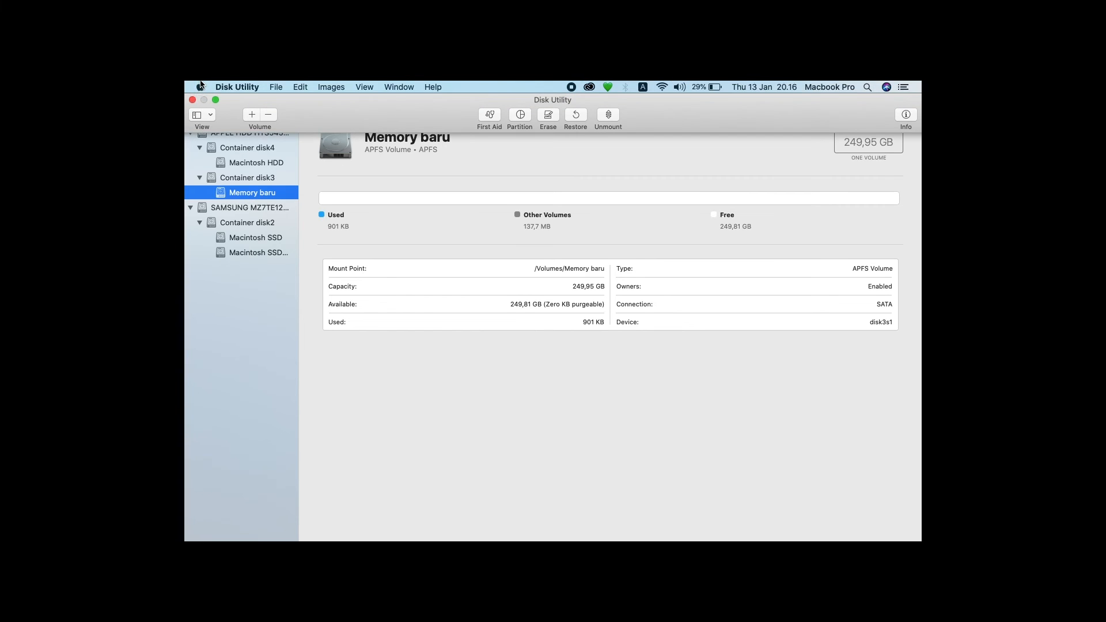
pyautogui.click(193, 100)
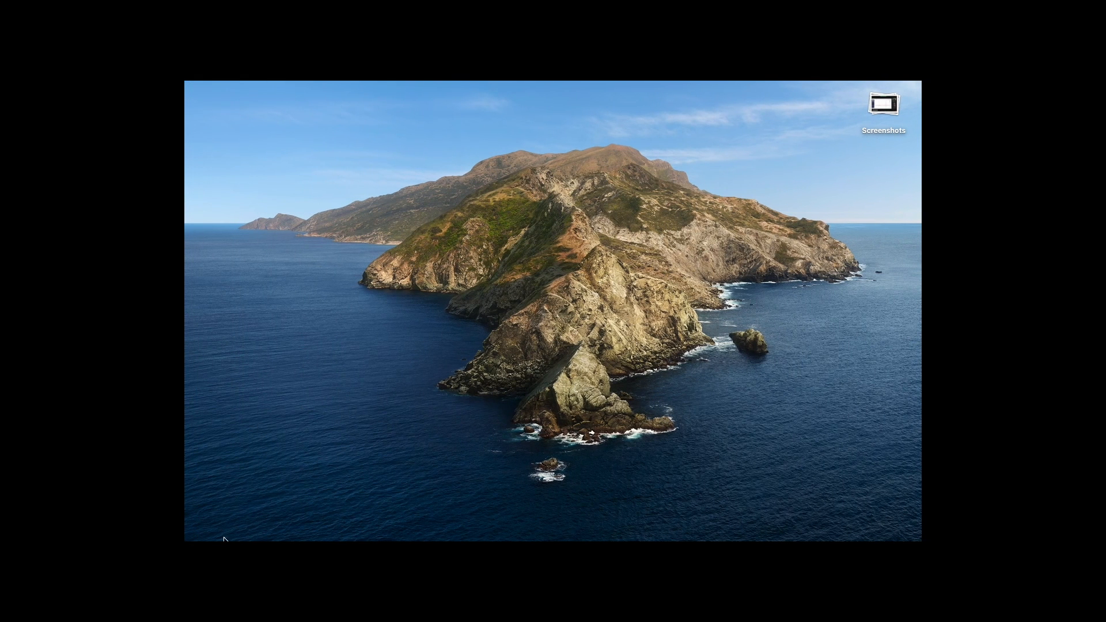
pyautogui.moveTo(225, 540)
pyautogui.click(232, 520)
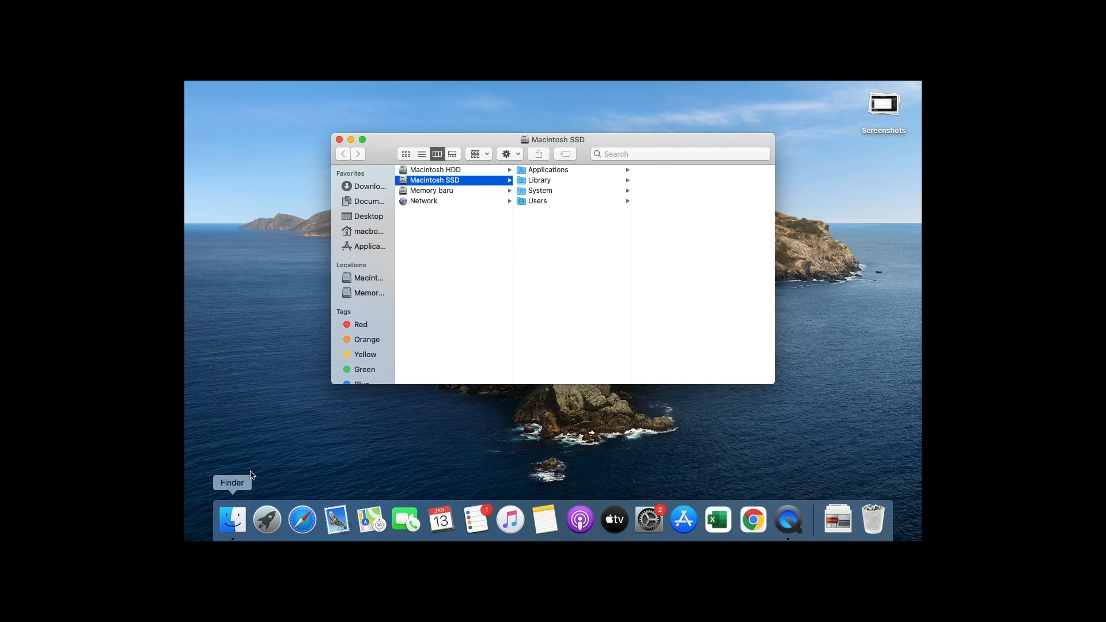
pyautogui.click(369, 291)
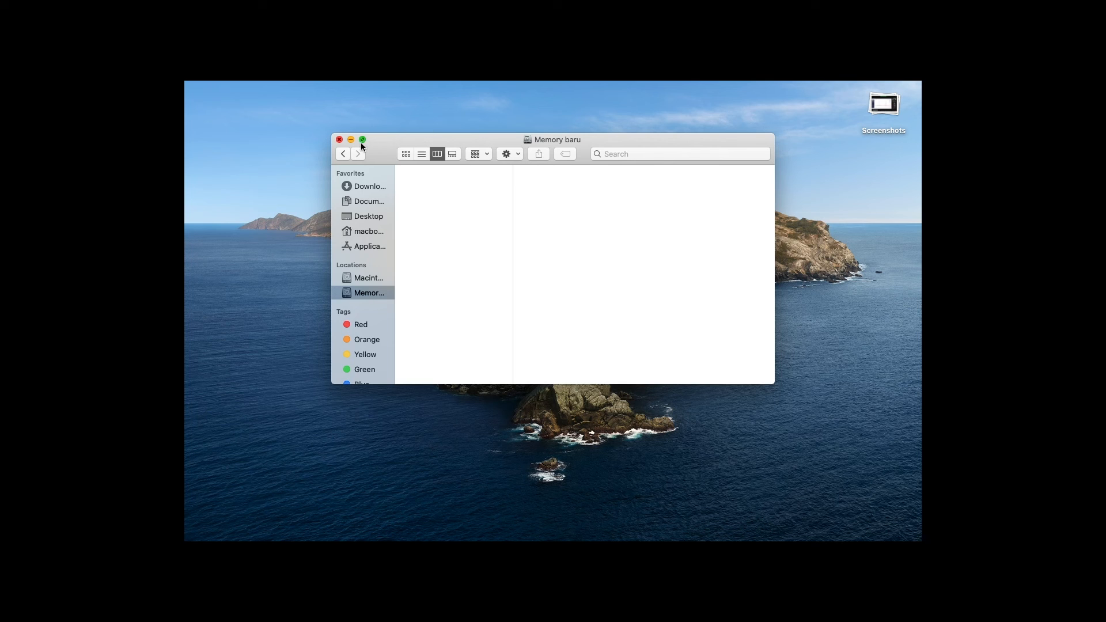
pyautogui.click(340, 139)
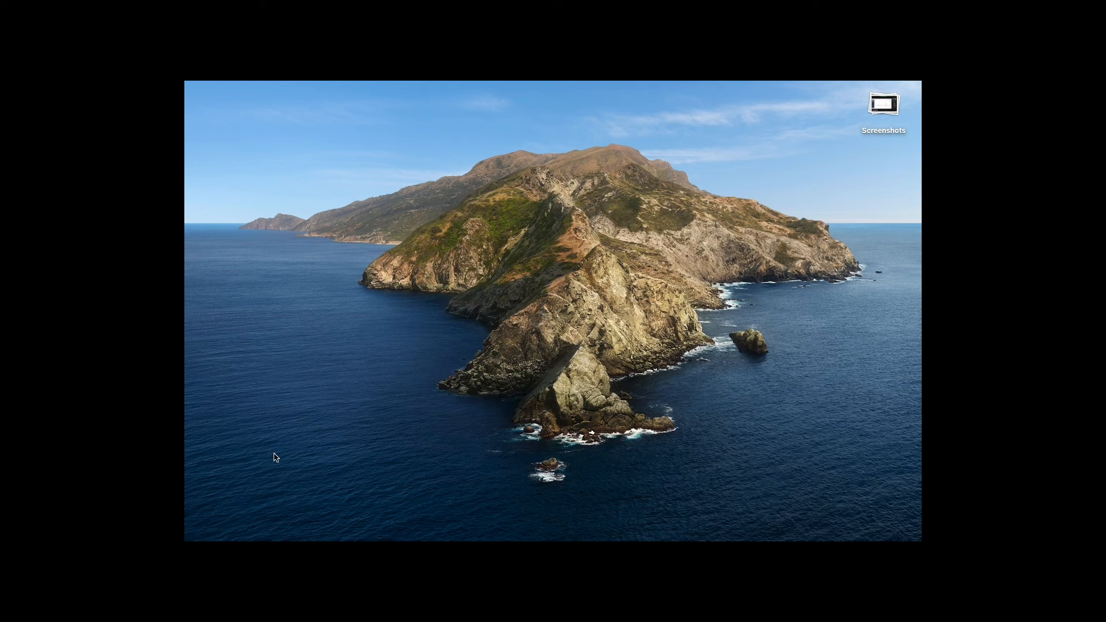
# Reopen Disk Utility through the system search and select the Memory baru volume
pyautogui.press('super+space')
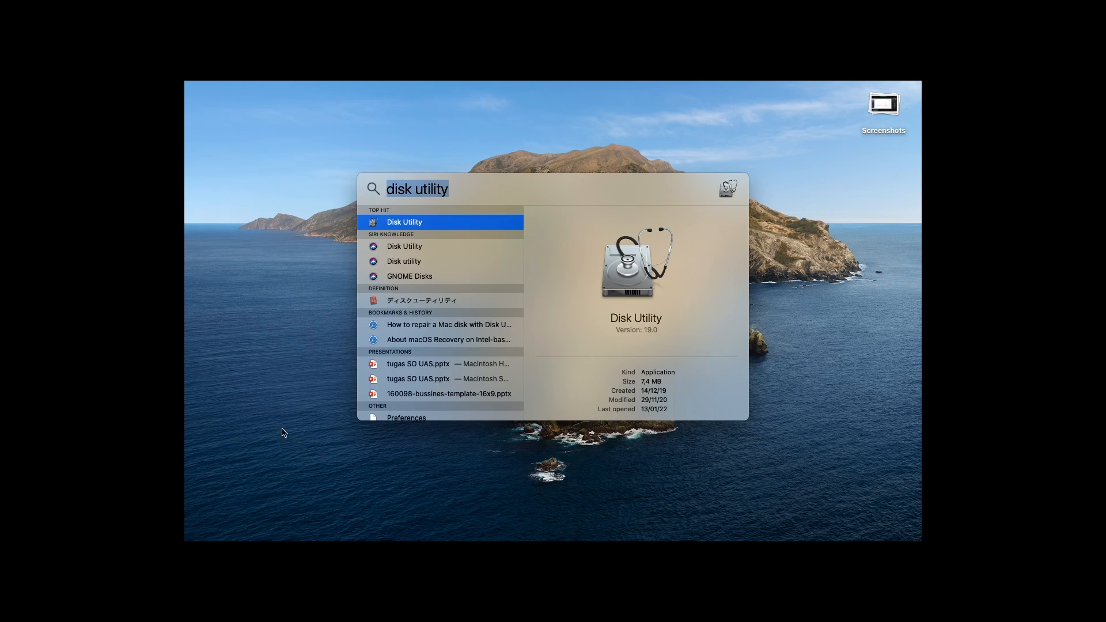
pyautogui.click(419, 224)
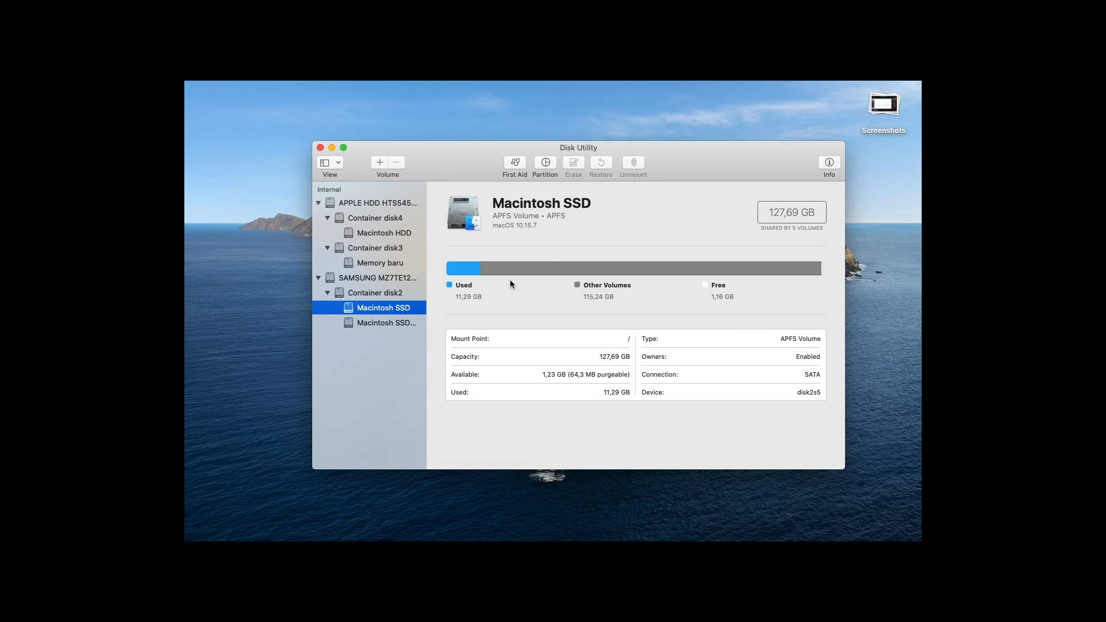
pyautogui.click(396, 265)
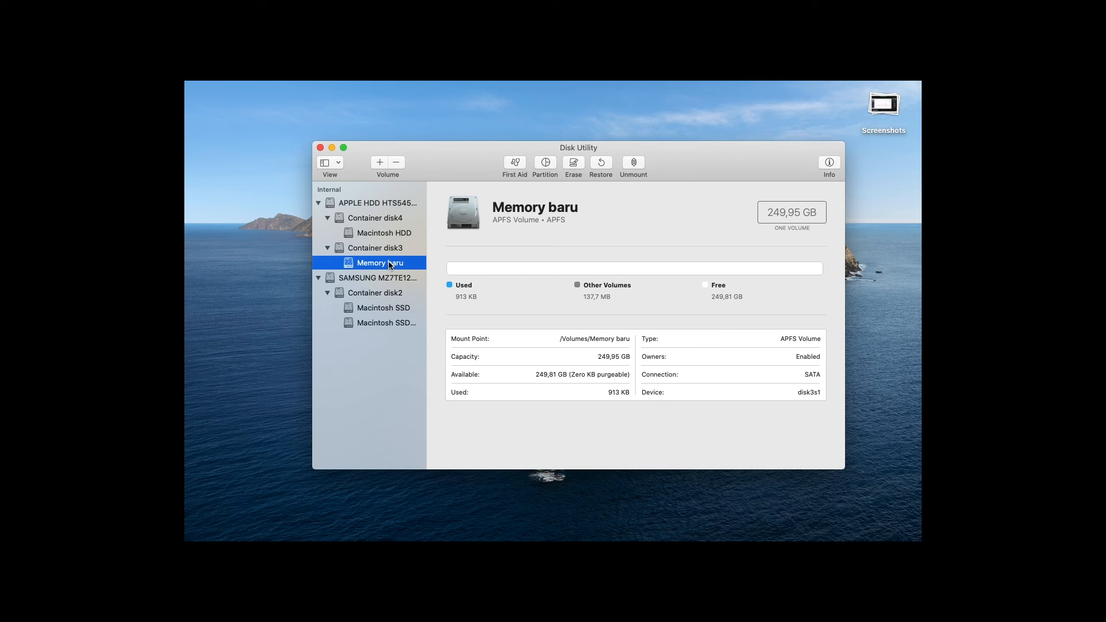
# Remove the Memory baru partition from the drive's layout, then apply and confirm the repartitioning
pyautogui.click(547, 164)
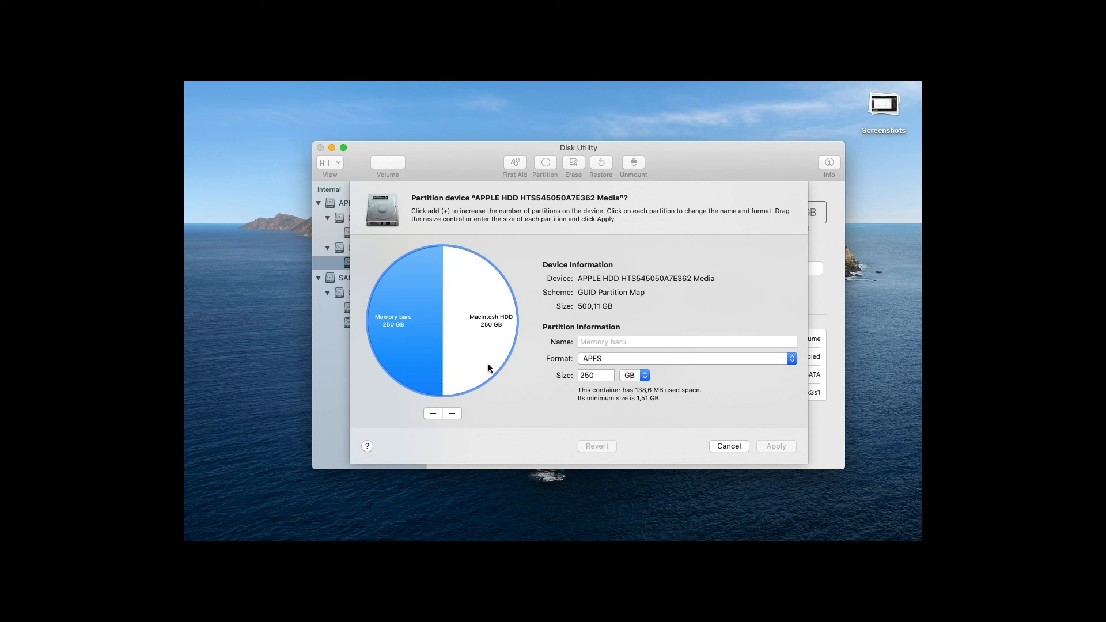
pyautogui.click(453, 413)
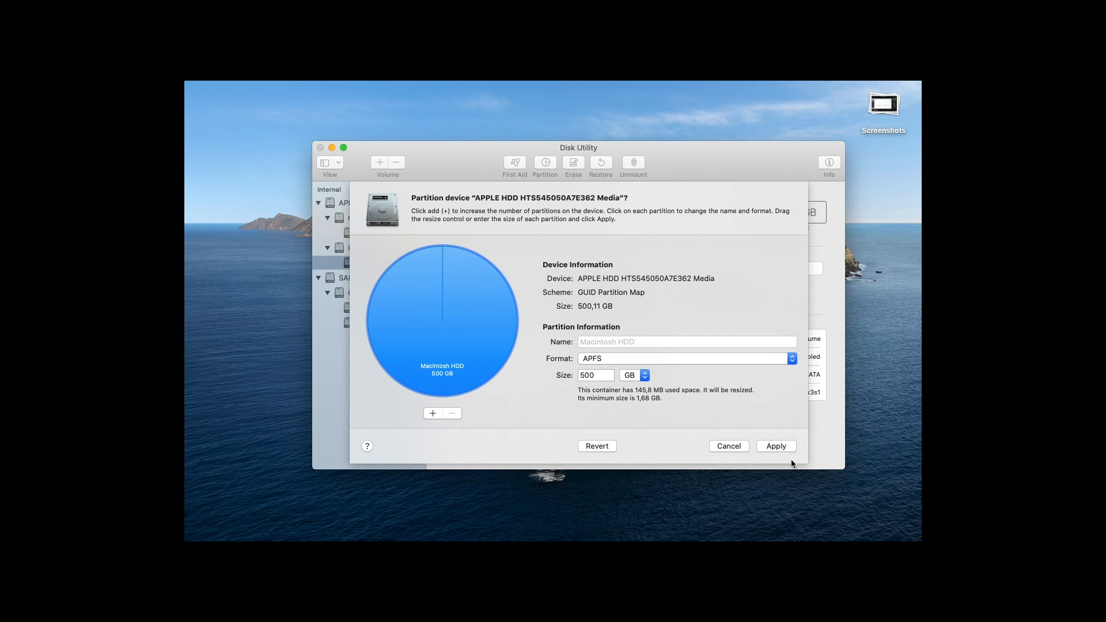
pyautogui.click(779, 447)
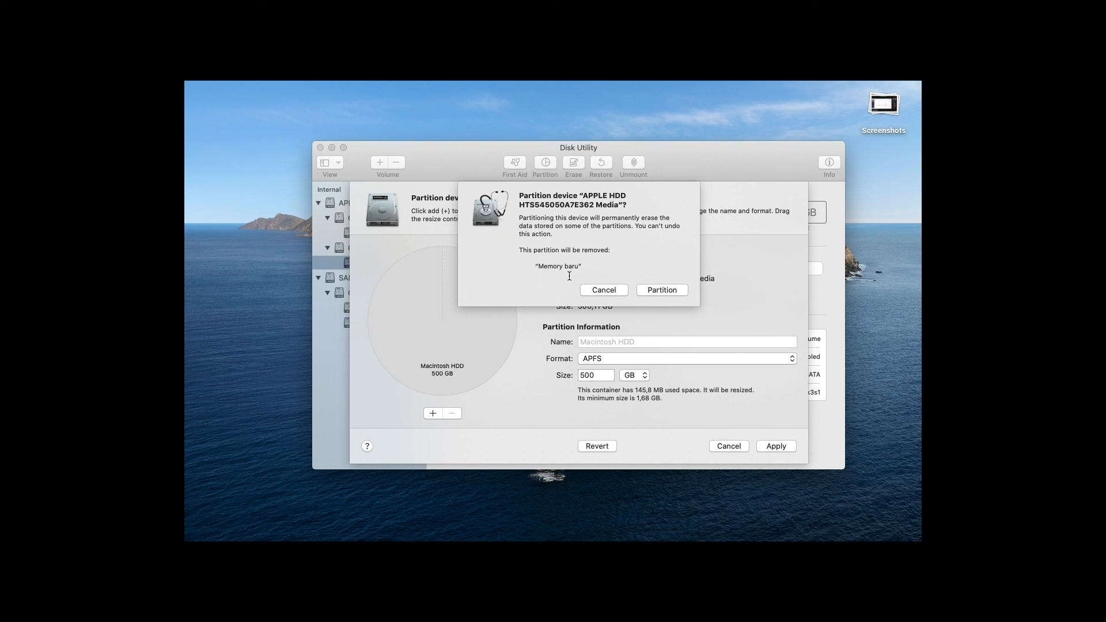
pyautogui.click(661, 291)
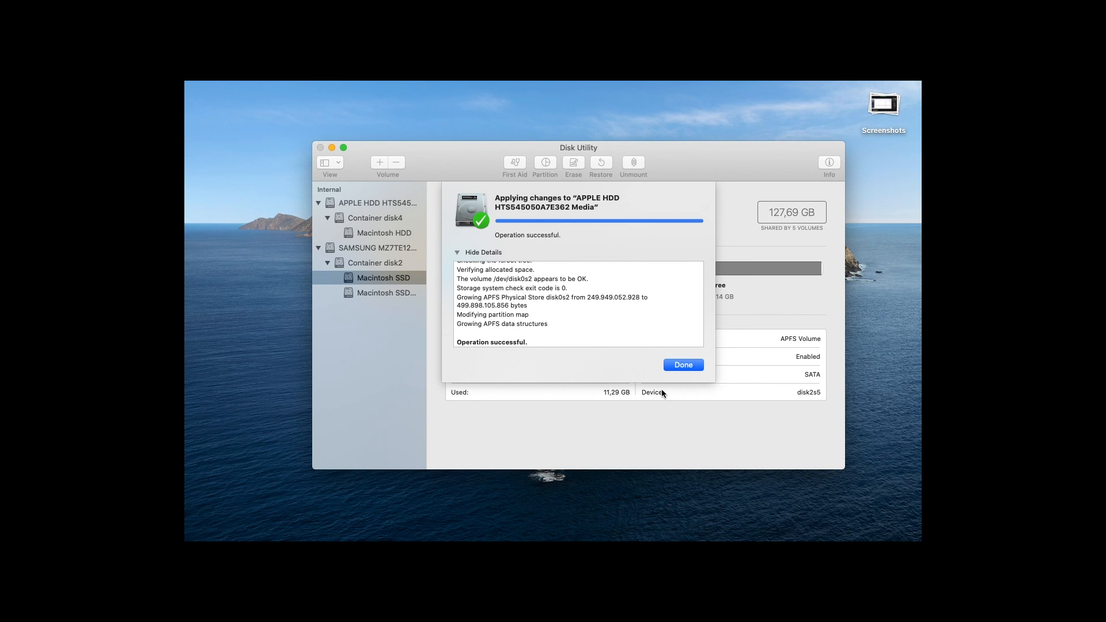
pyautogui.click(680, 367)
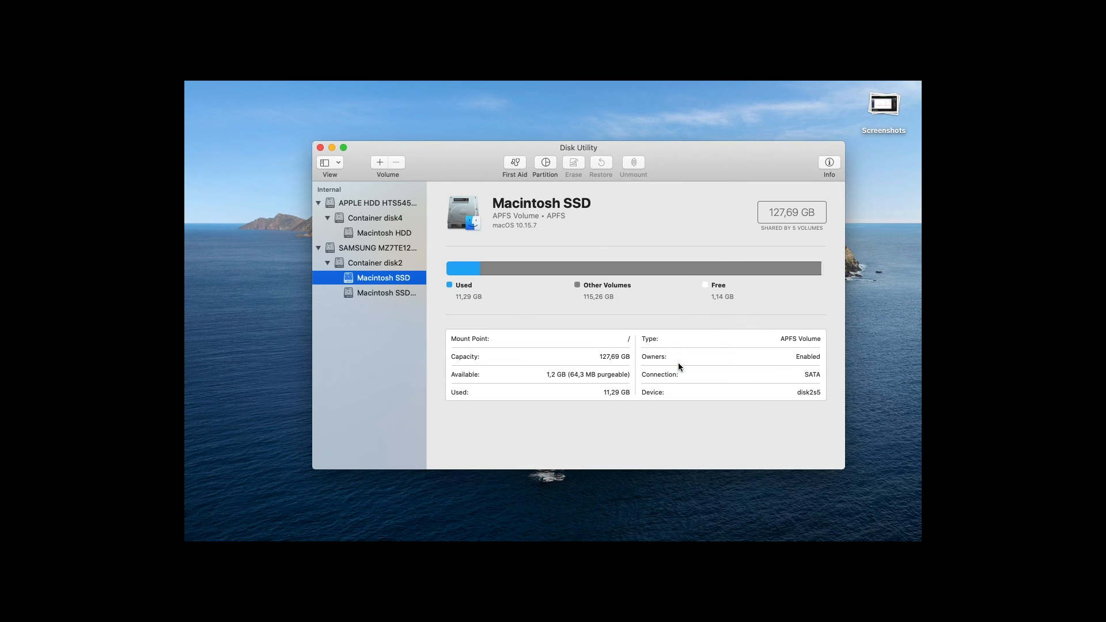
# Inspect Macintosh HDD and Container disk4, close Disk Utility, and check Finder's list of drives before closing it
pyautogui.click(399, 232)
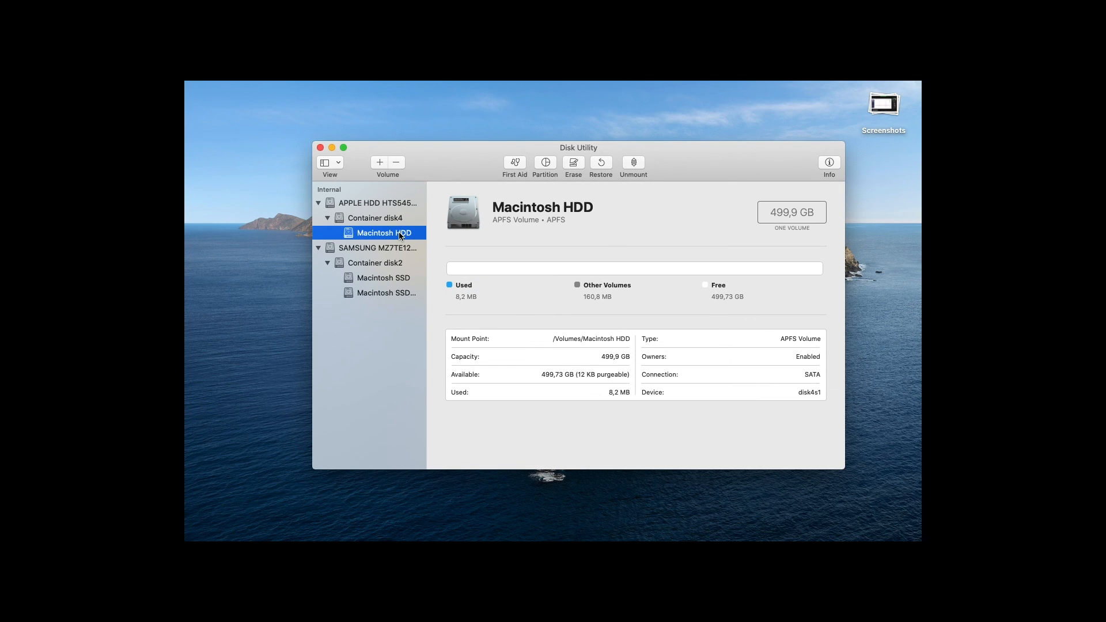
pyautogui.click(384, 217)
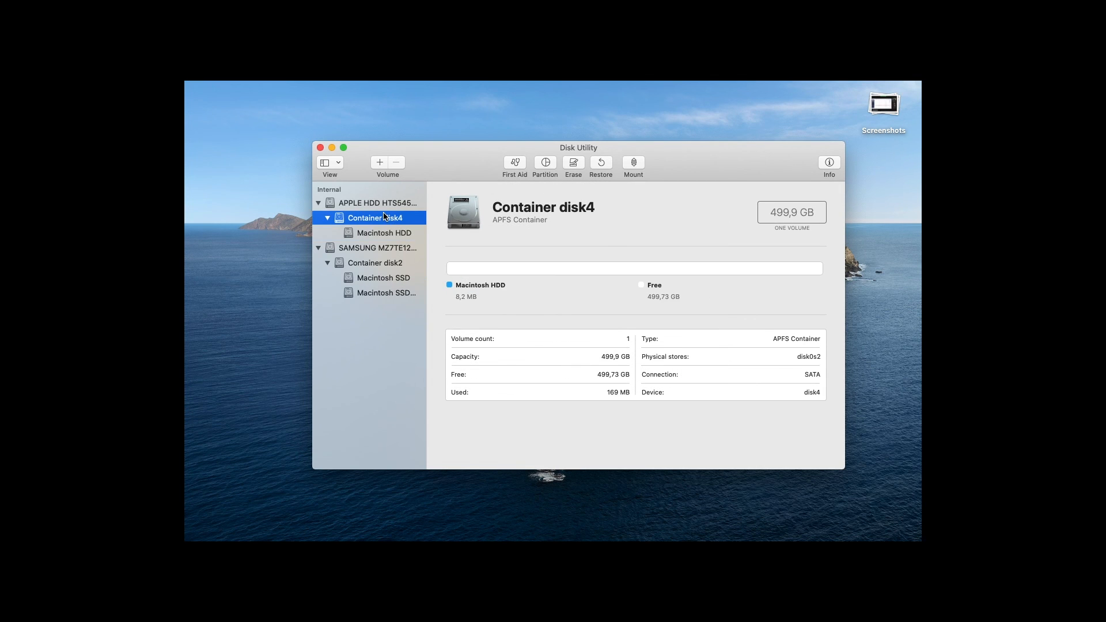
pyautogui.click(321, 147)
pyautogui.click(231, 525)
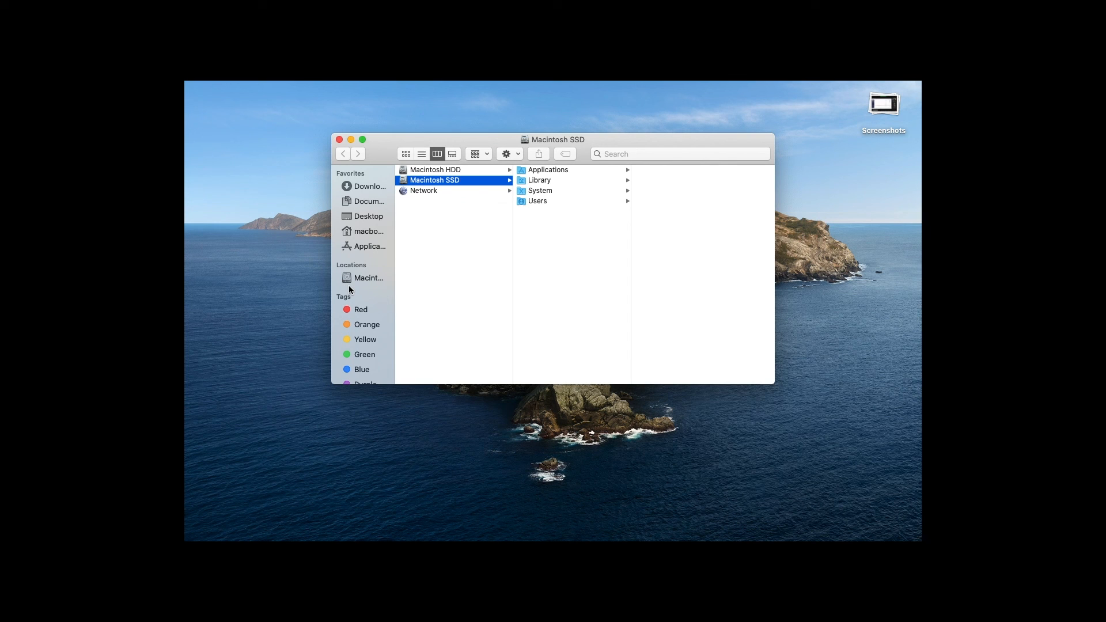
pyautogui.click(340, 140)
# Reopen Disk Utility through the system search and view the Macintosh HDD volume's details
pyautogui.moveTo(420, 541)
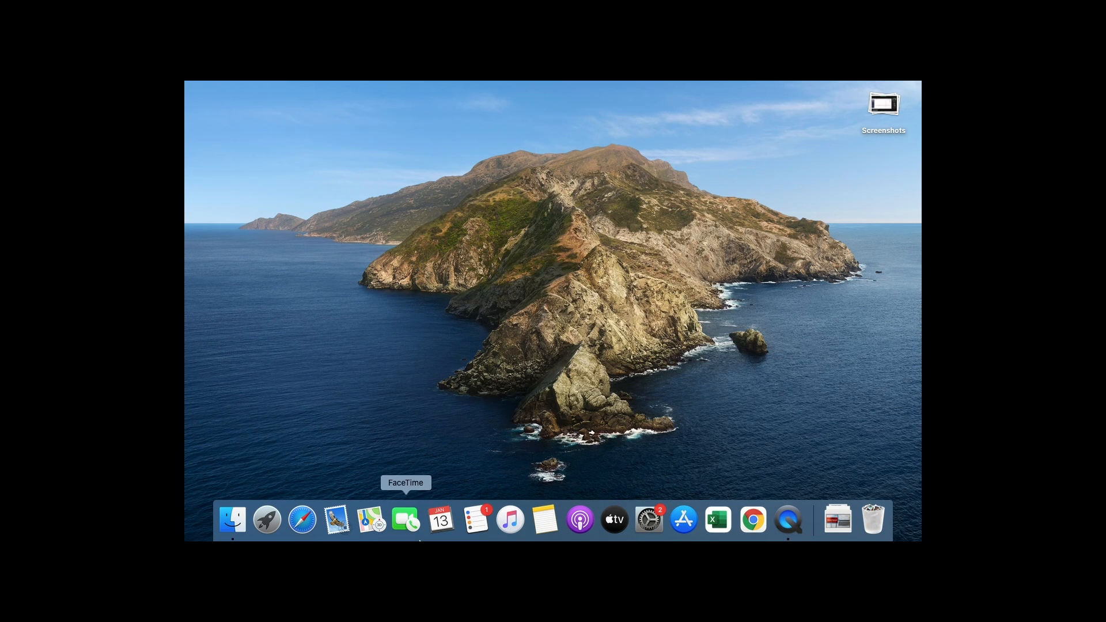
pyautogui.press('super+space')
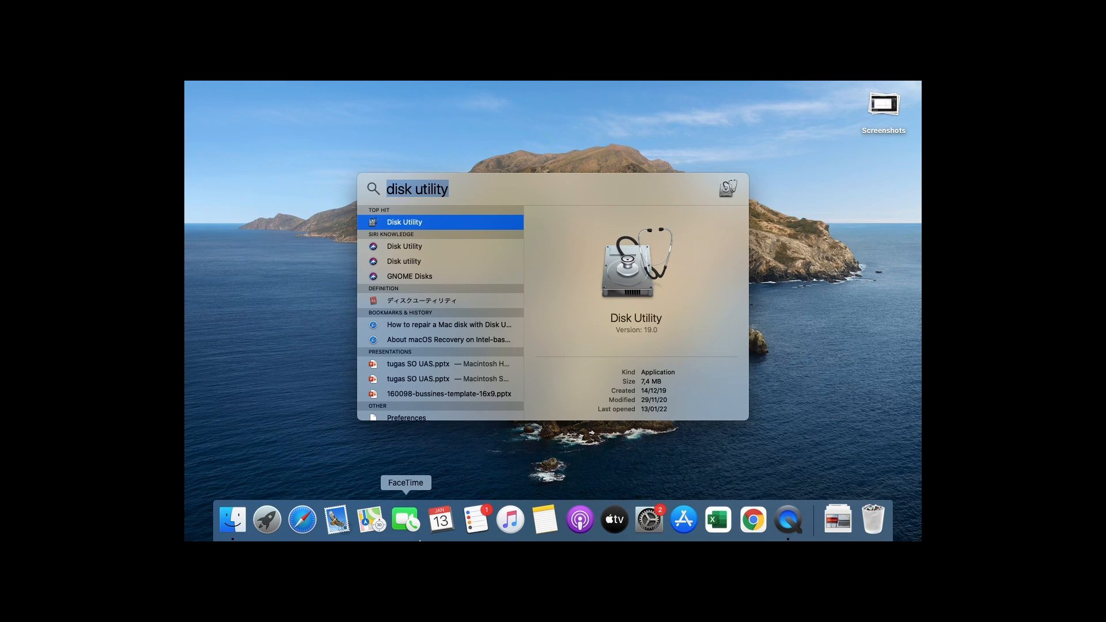
pyautogui.click(410, 224)
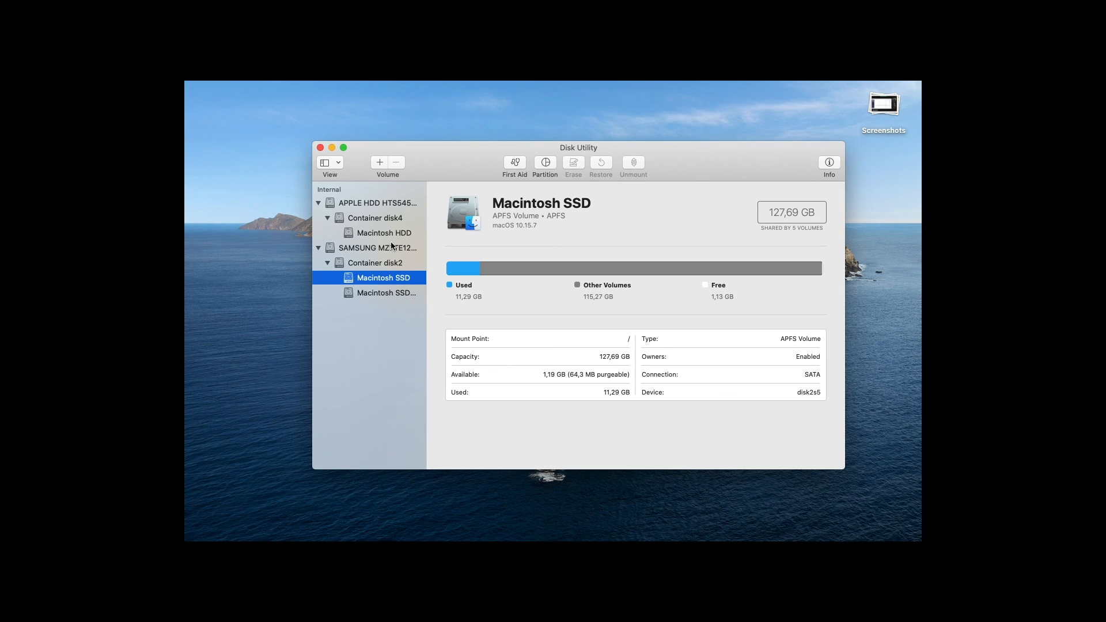
pyautogui.click(386, 233)
pyautogui.moveTo(511, 84)
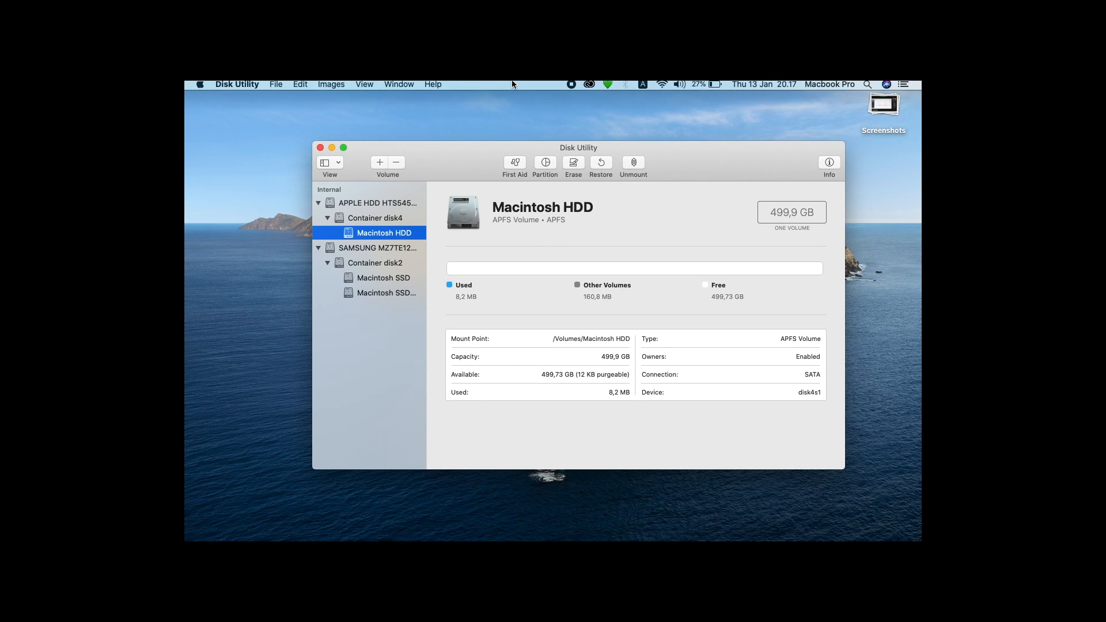